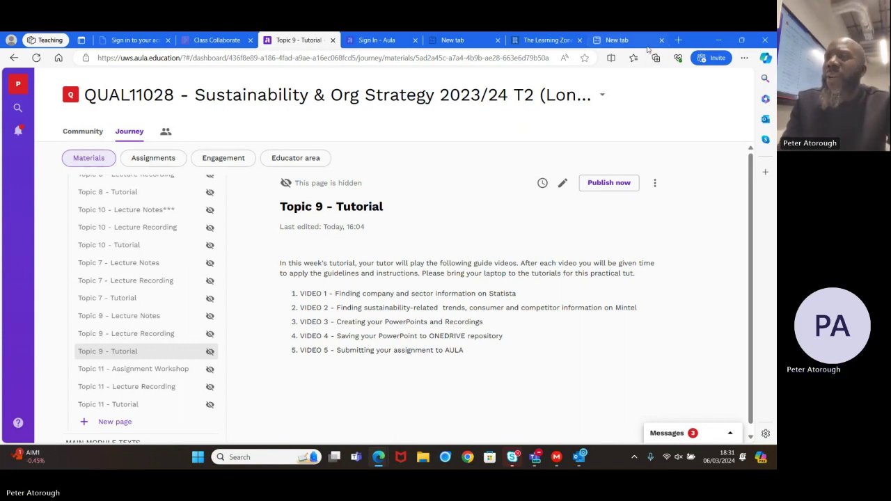
Switch to the empty browser page, look up "library" and open the UWS Library welcome page.
mouse_move(631, 44)
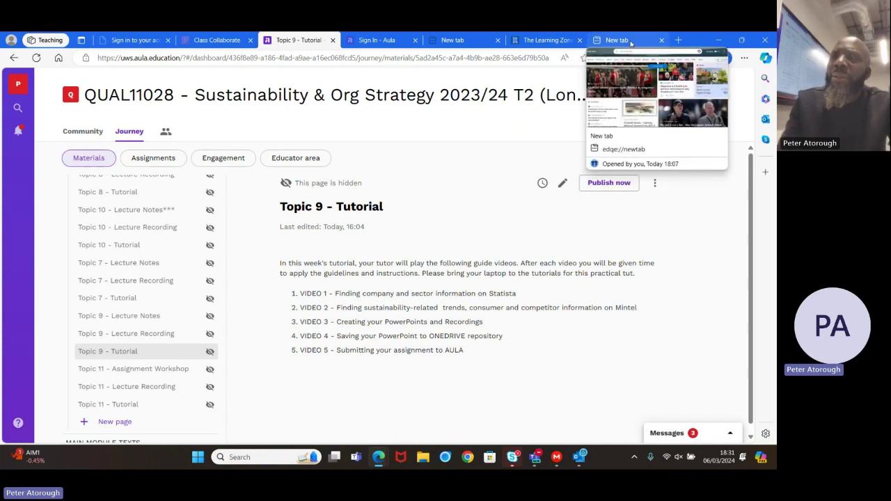
click(630, 44)
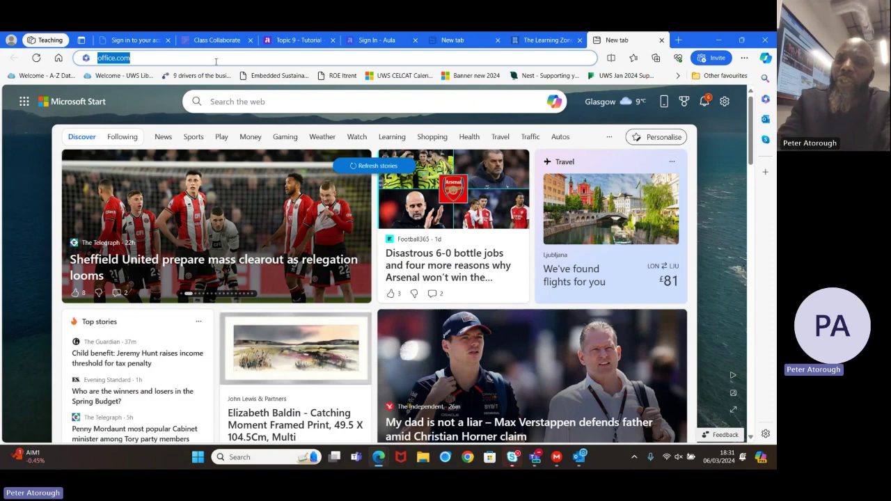
text(library)
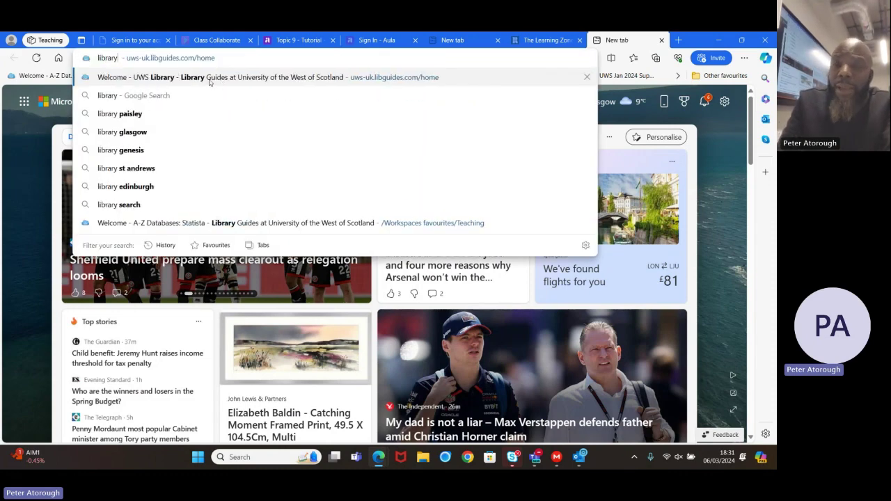
click(209, 80)
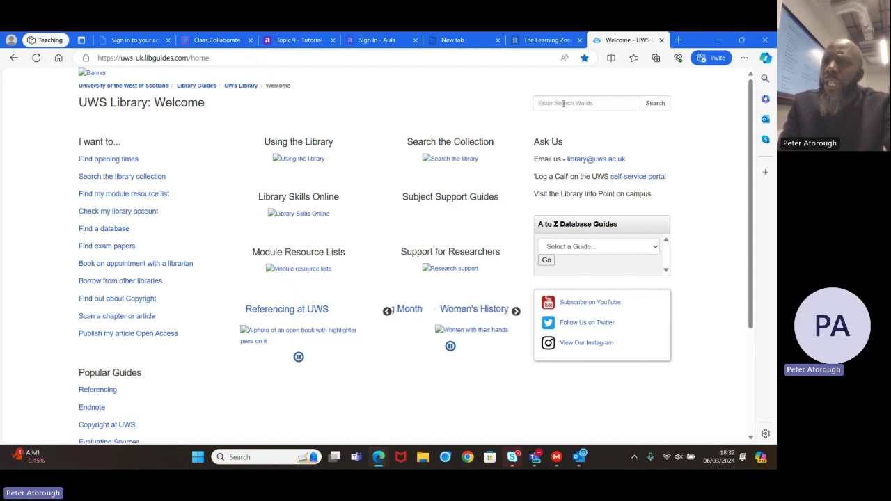
Search the library guides for "statista" and open the A-Z Databases: Statista guide.
click(562, 103)
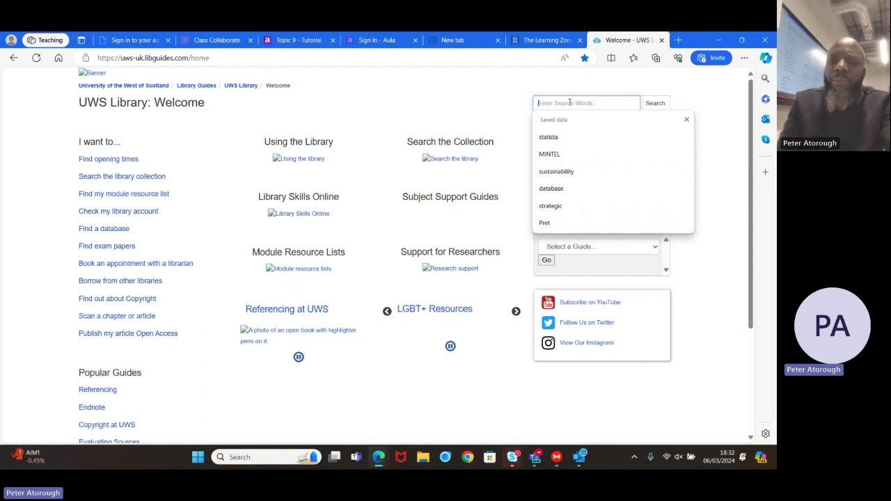
text(statista)
key(Tab)
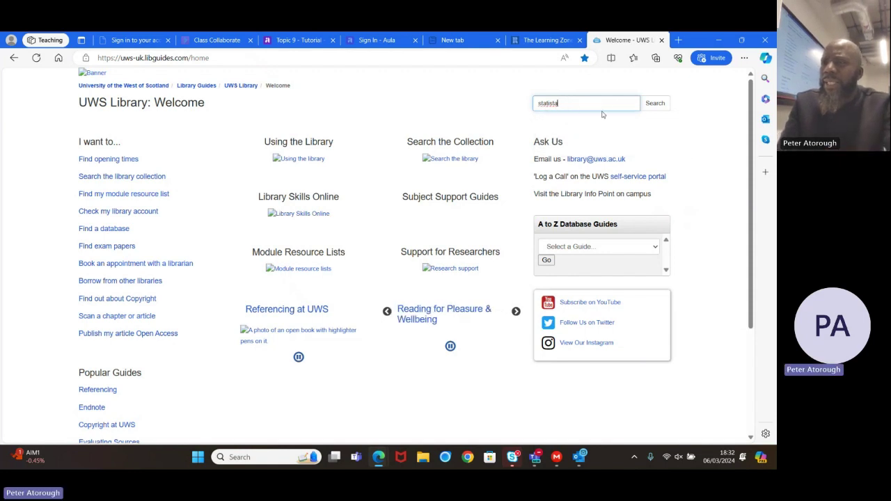
click(657, 109)
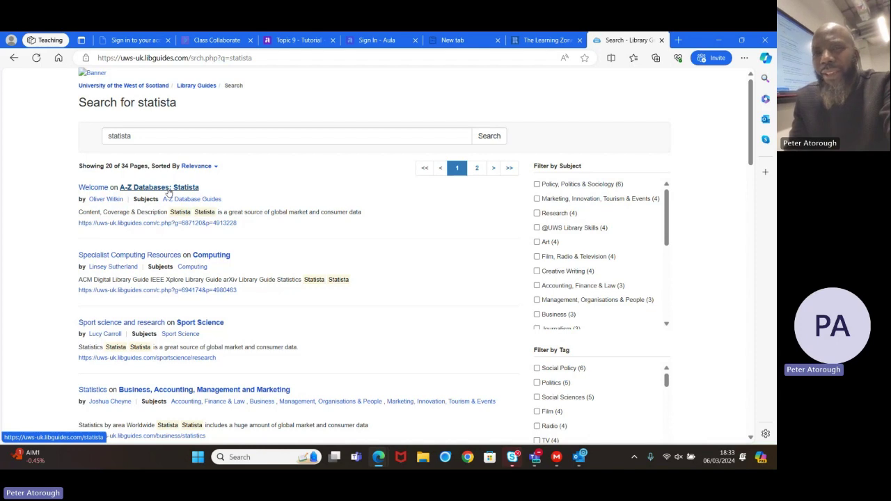
click(168, 189)
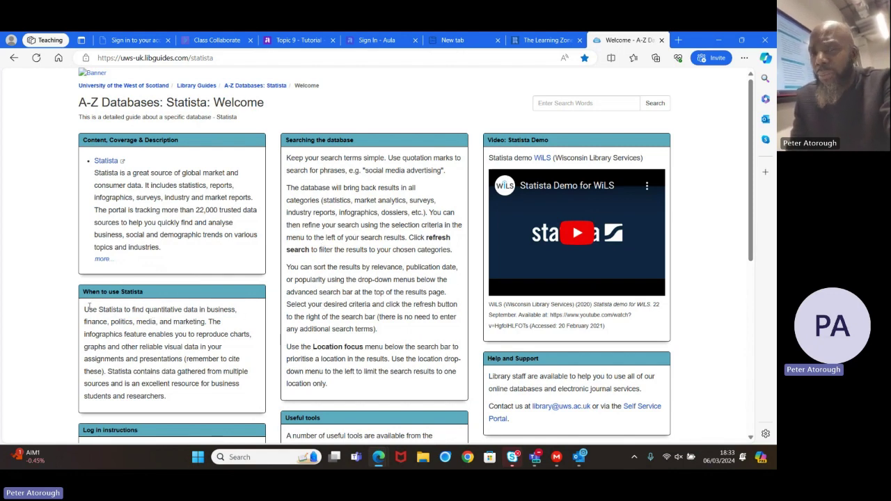
Examine the Statista guide's sections on when to use it, searching the database, login instructions and useful tools.
drag(84, 310, 167, 395)
click(389, 318)
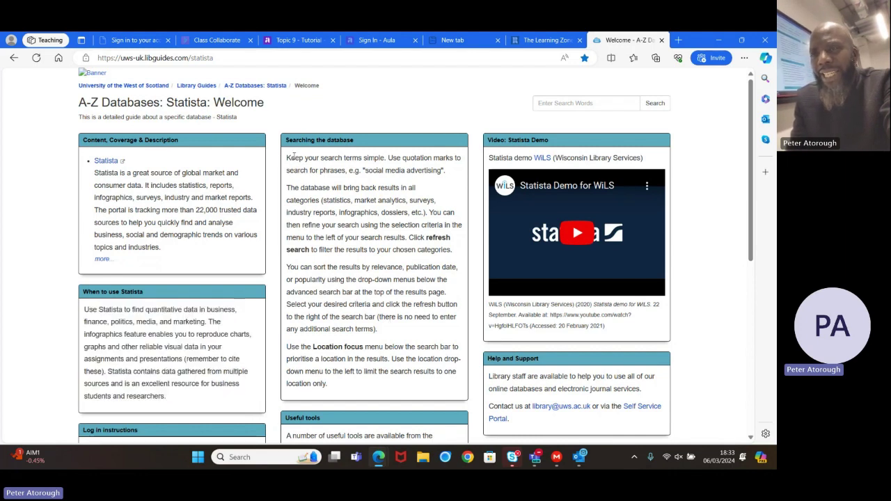
drag(286, 159, 379, 371)
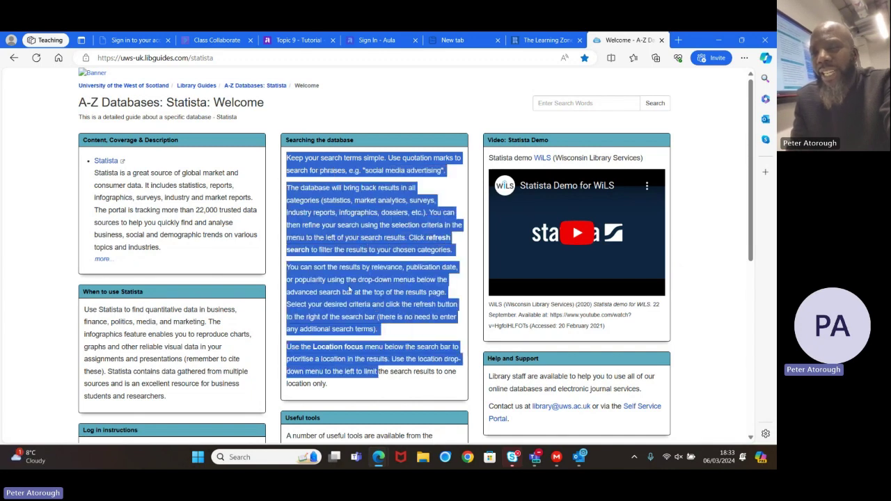
click(341, 260)
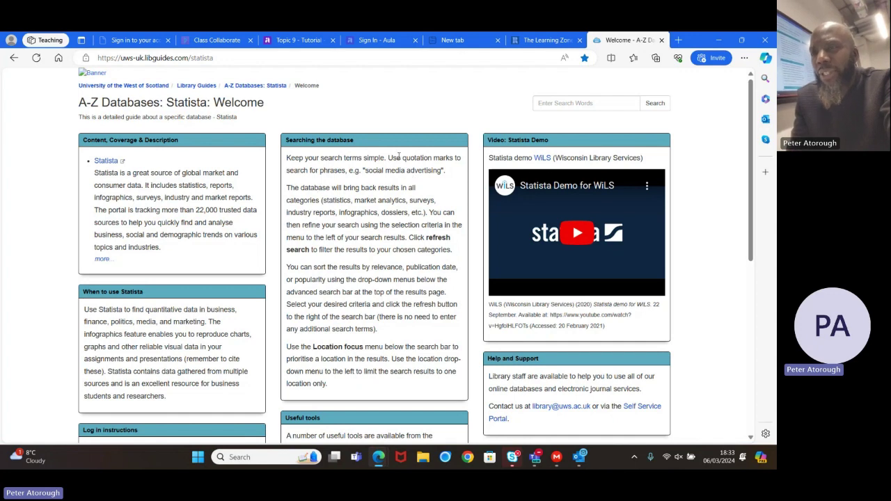
drag(386, 158, 432, 158)
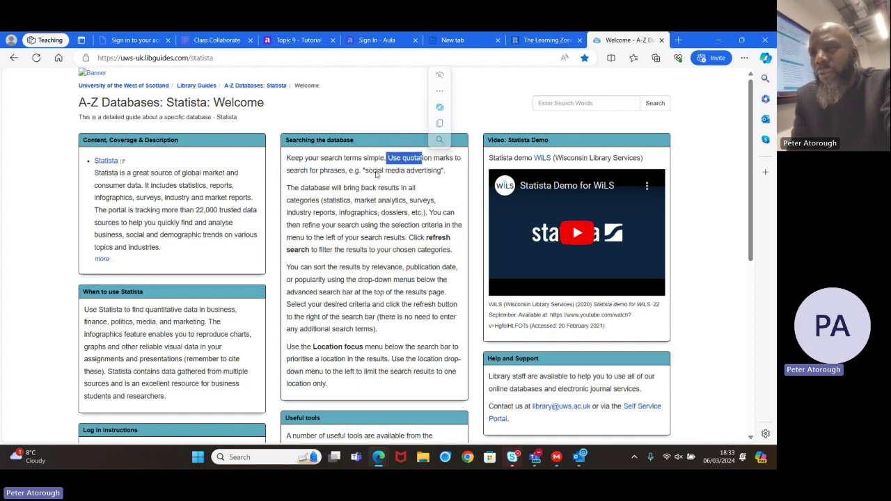
click(375, 176)
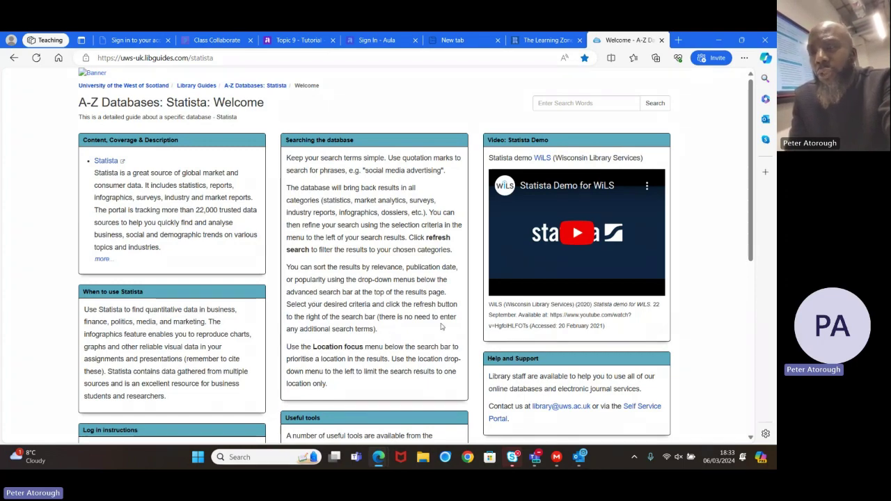
drag(753, 224, 762, 389)
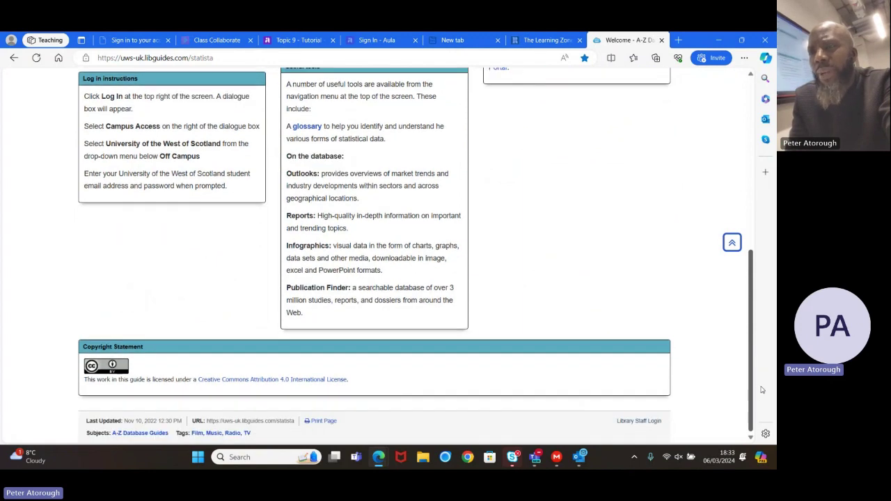
click(732, 242)
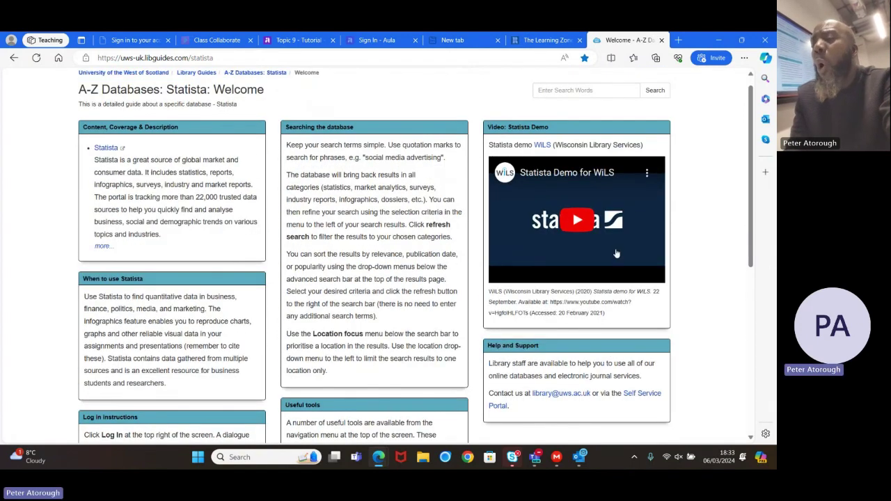
Play the embedded Statista Demo for WiLS video briefly, and pause it.
click(587, 223)
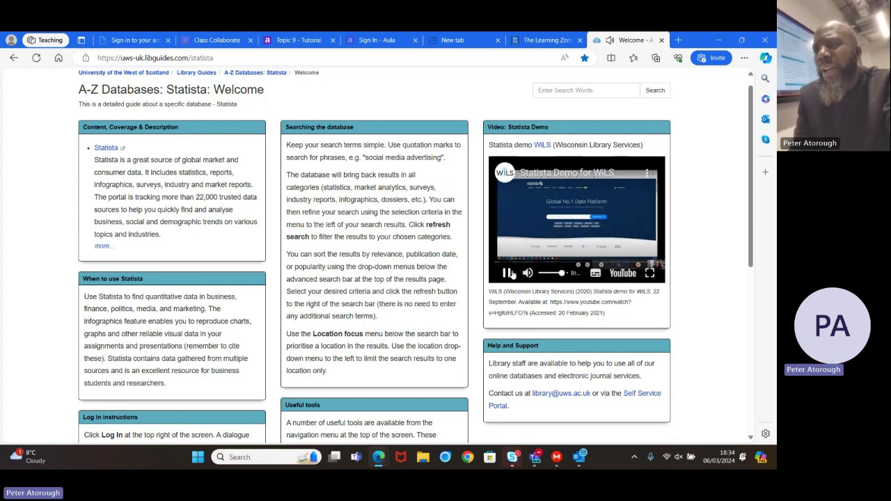
click(507, 273)
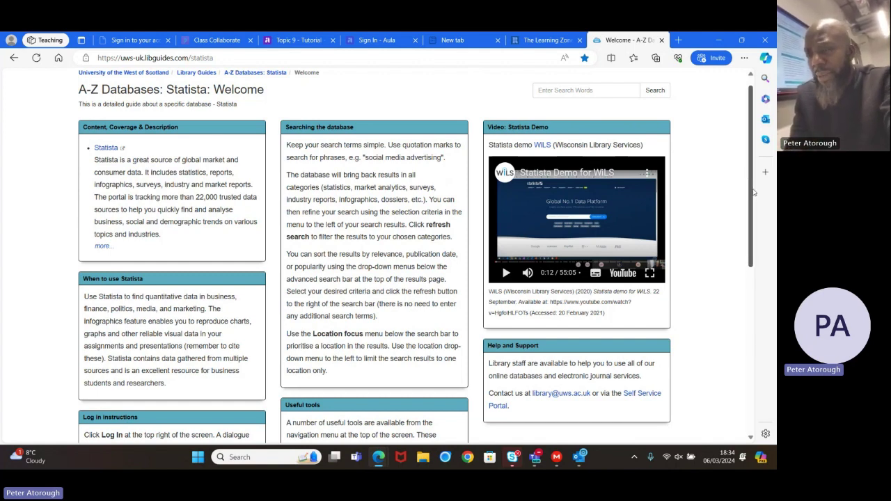
drag(753, 192, 756, 187)
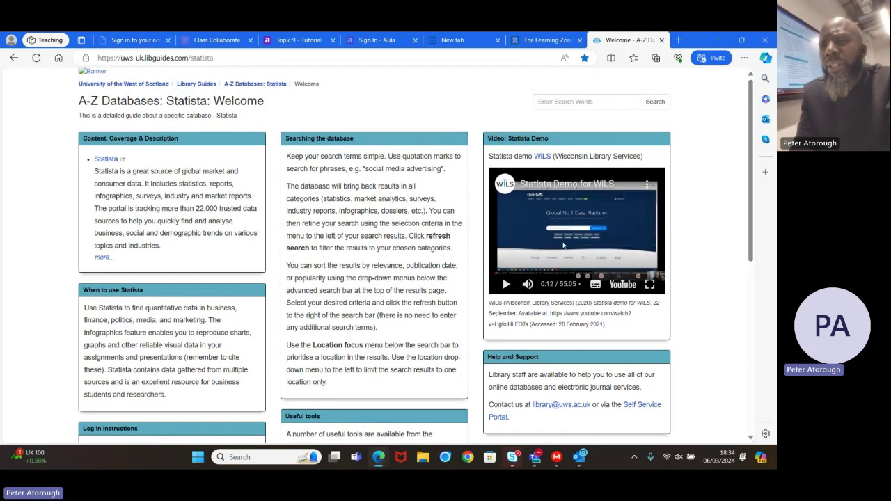
Open the Statista database from the guide and check the account's product type.
click(108, 160)
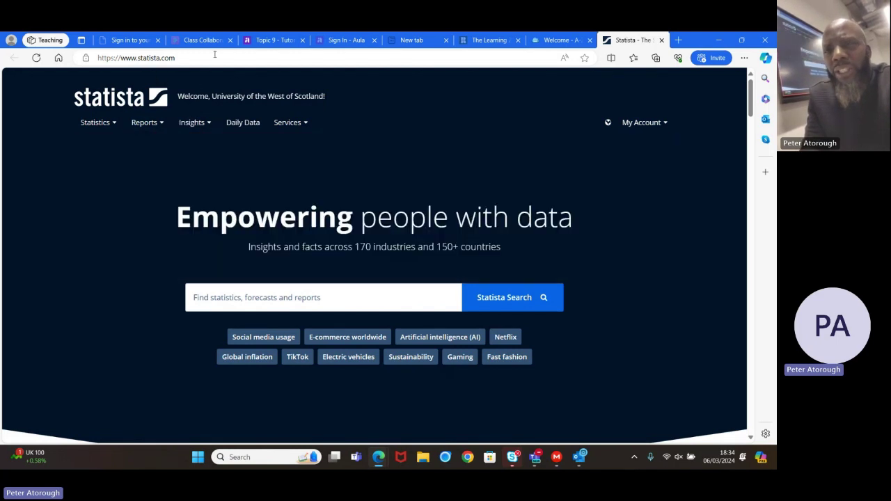
mouse_move(645, 128)
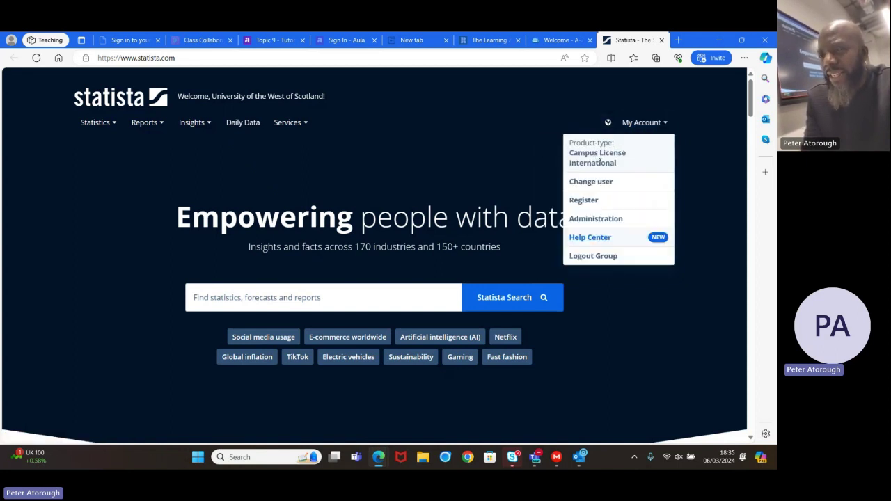
drag(621, 167, 568, 156)
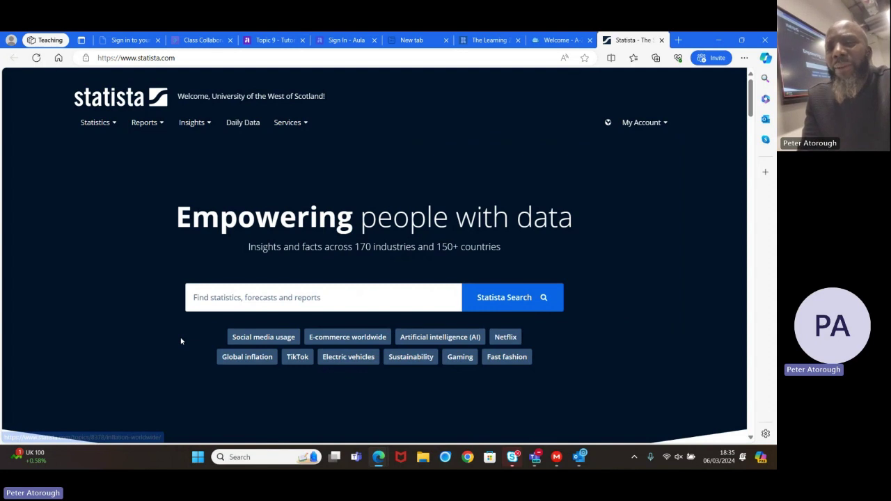
Search Statista for the suggested term "sustainability" and skim the results.
click(313, 297)
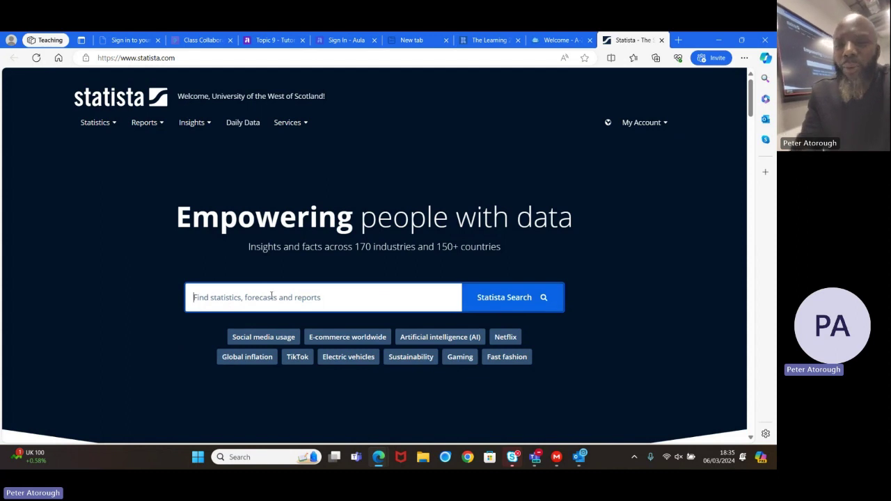
text(susta)
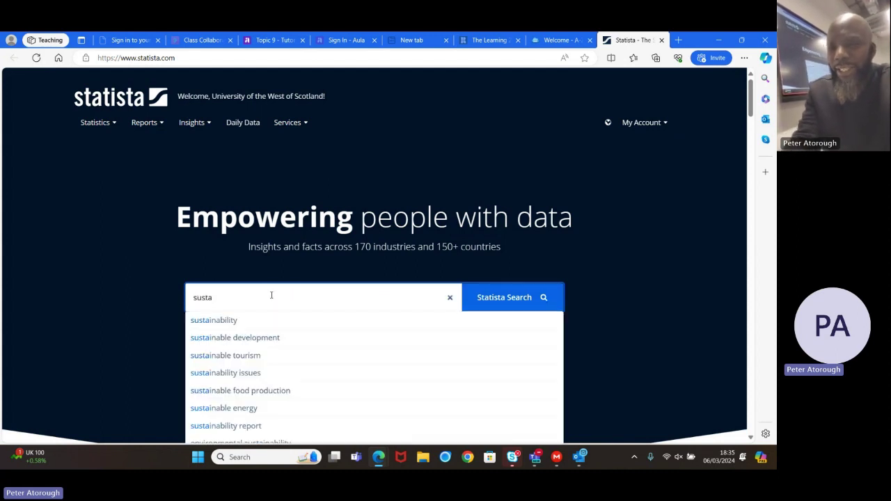
click(230, 320)
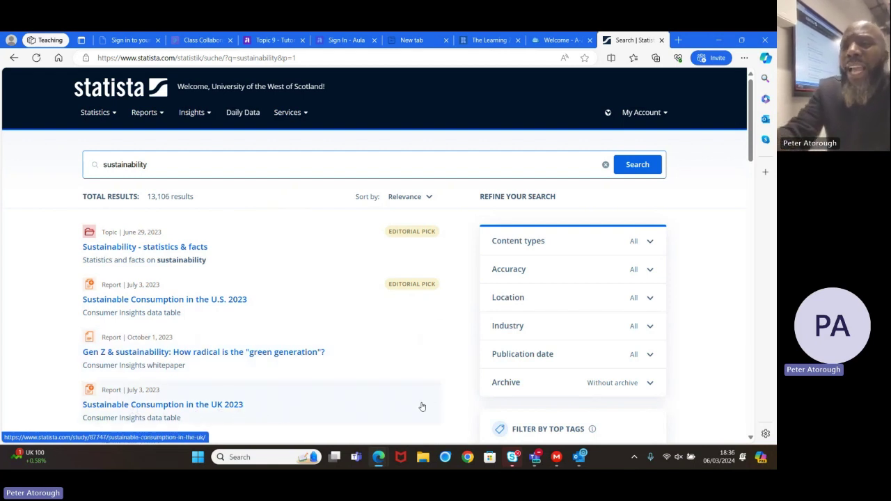
scroll(422, 405, down, 1)
scroll(421, 390, down, 2)
scroll(422, 390, up, 3)
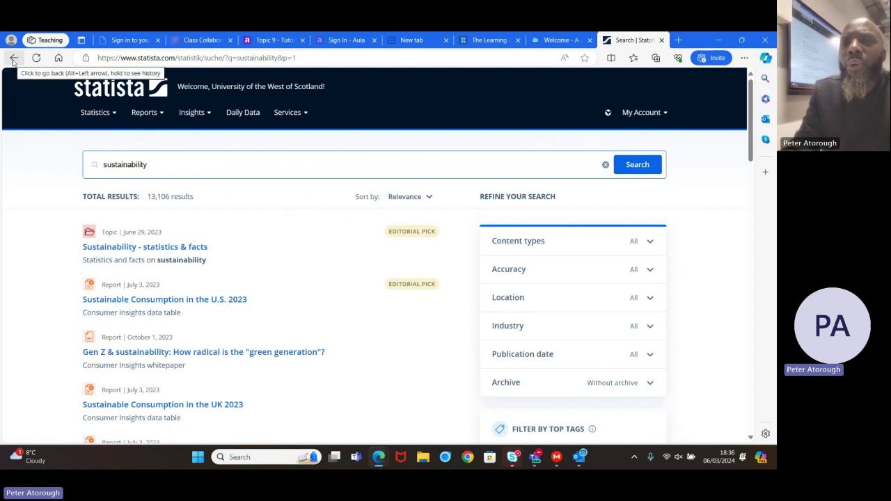
Return to the Statista homepage, review the Statistics and Insights categories, and open Company Insights.
click(13, 60)
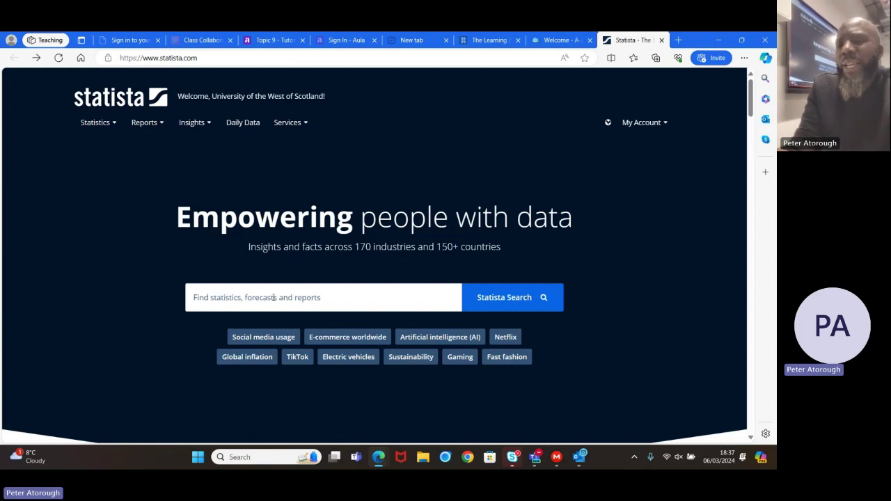
click(314, 304)
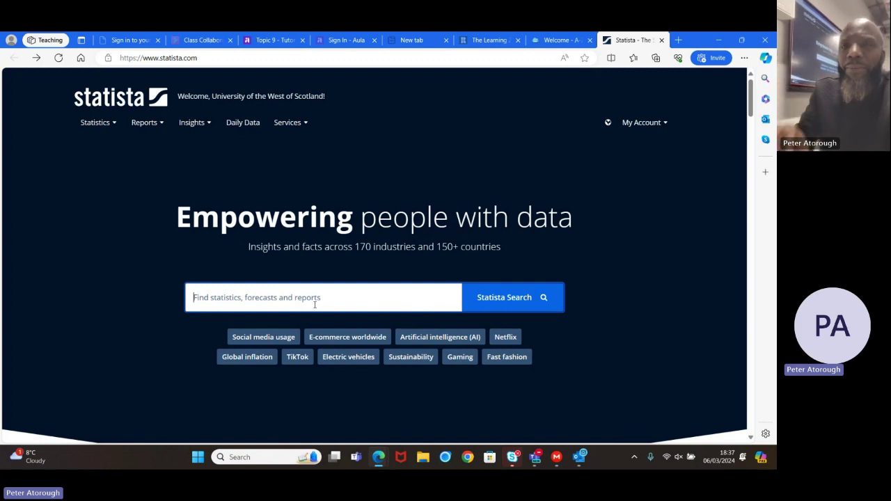
mouse_move(95, 123)
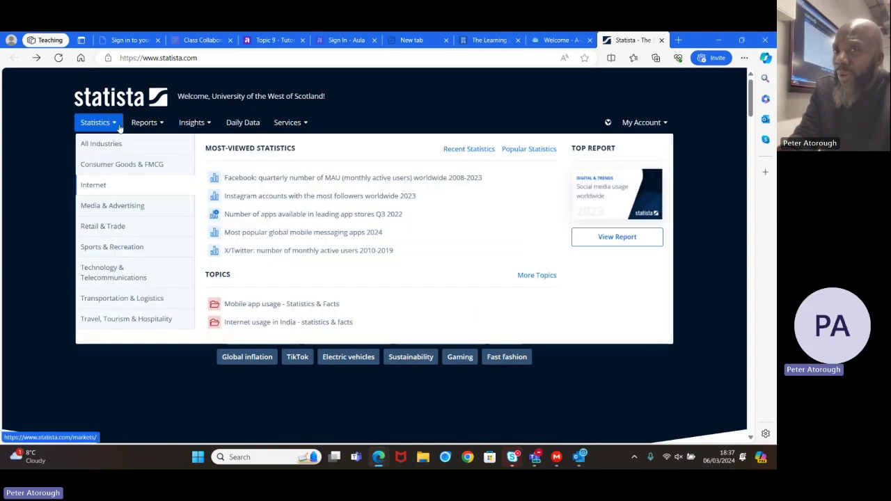
mouse_move(203, 126)
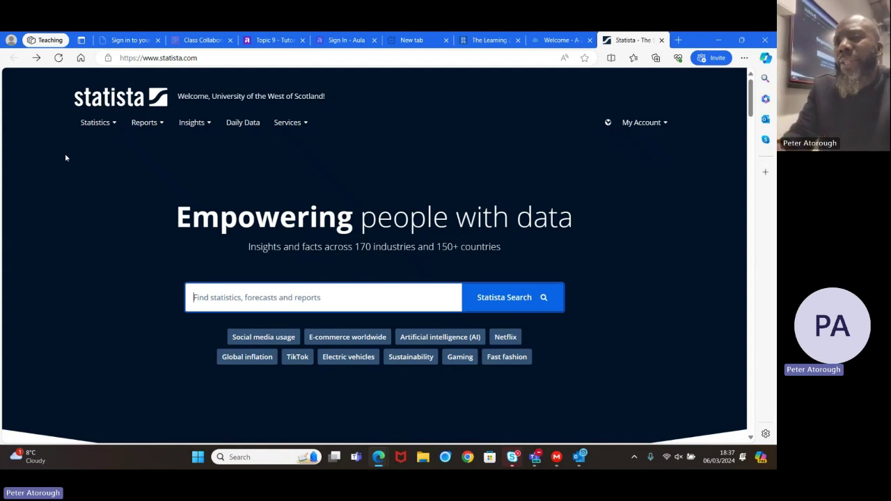
mouse_move(101, 124)
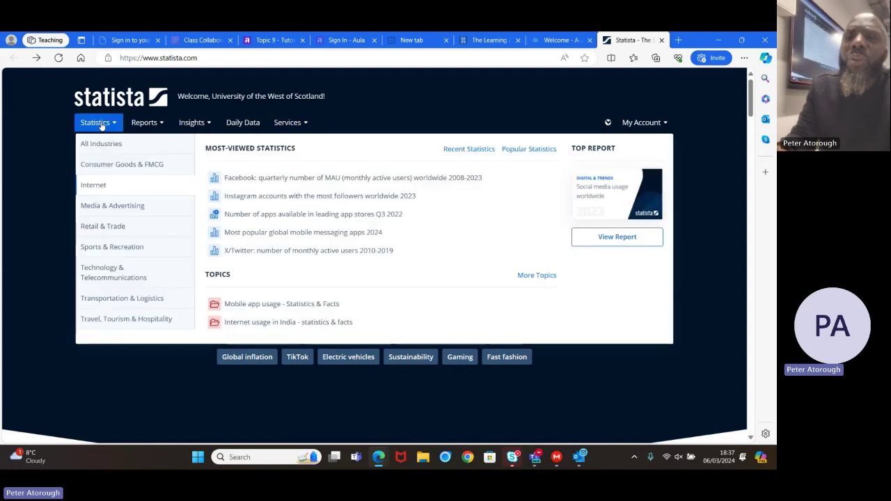
mouse_move(191, 123)
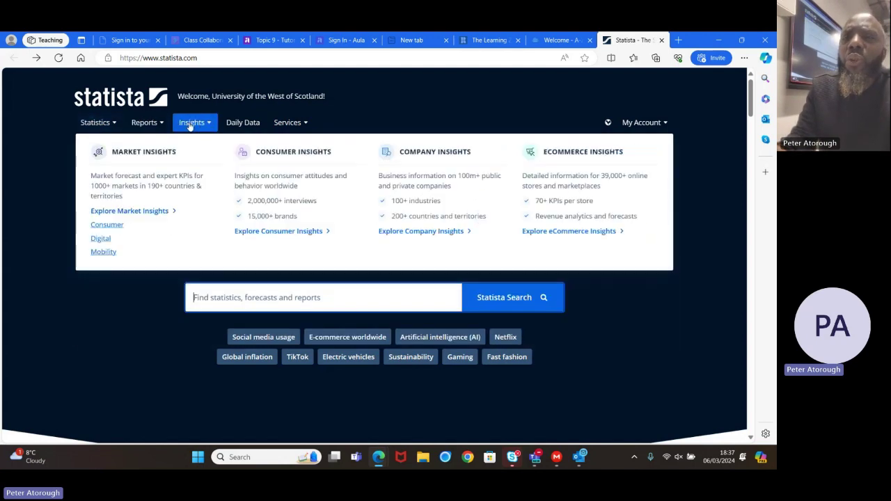
click(454, 237)
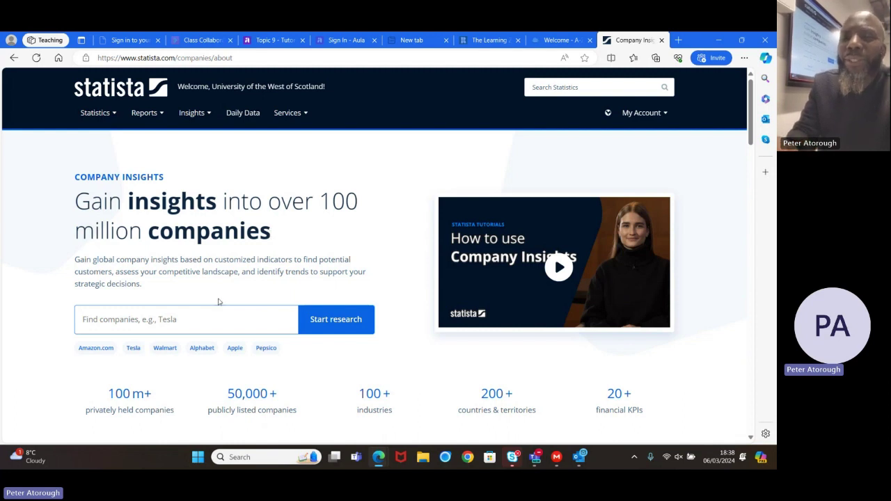
Search Company Insights for "ikea" and review the list of matching companies.
click(159, 319)
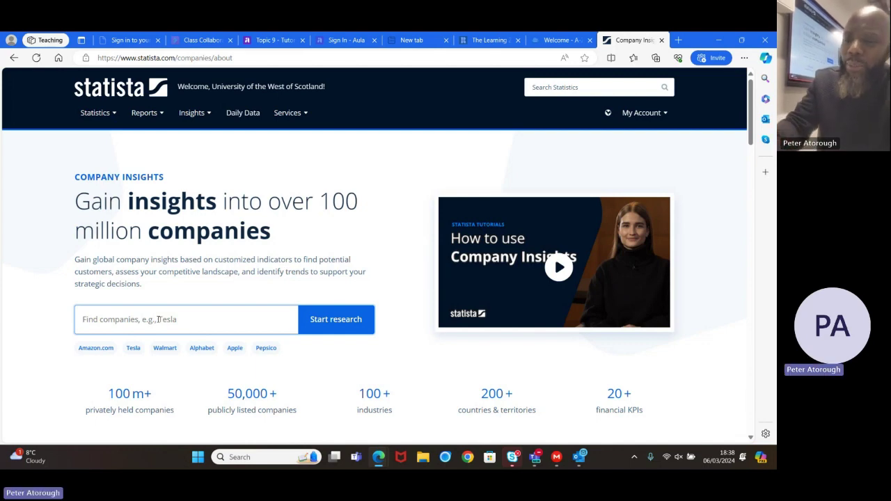
text(ikea)
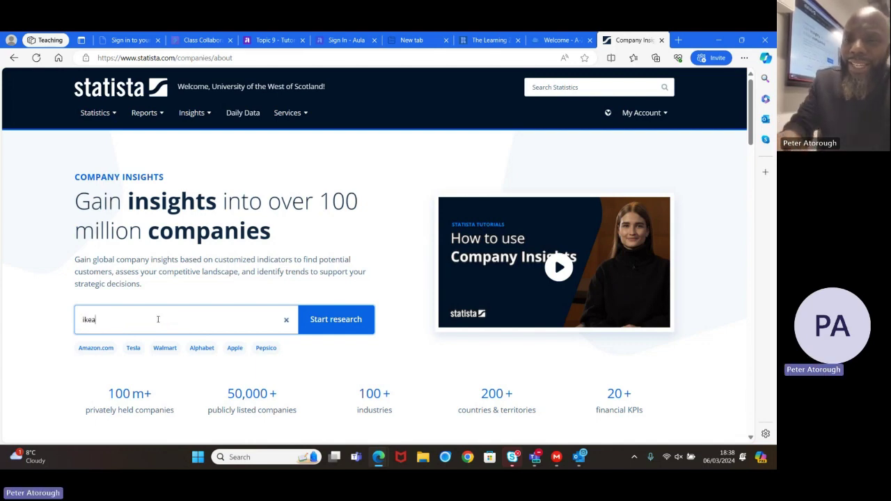
click(326, 324)
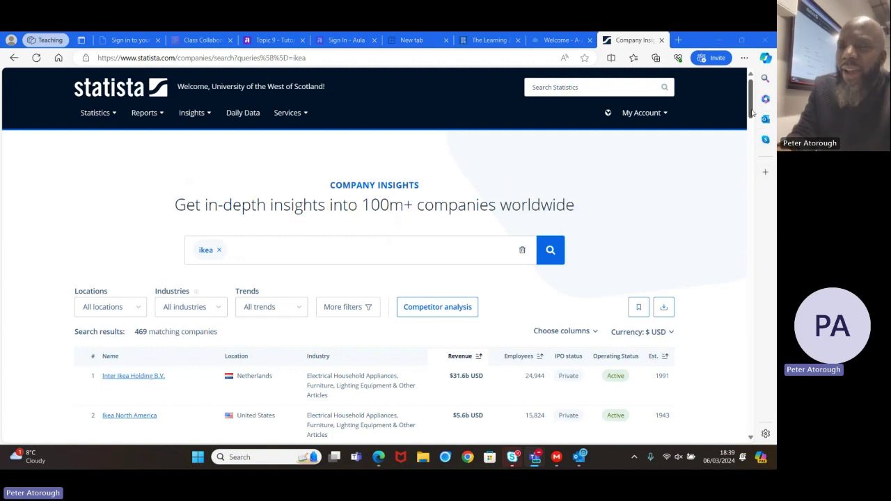
drag(751, 113, 752, 128)
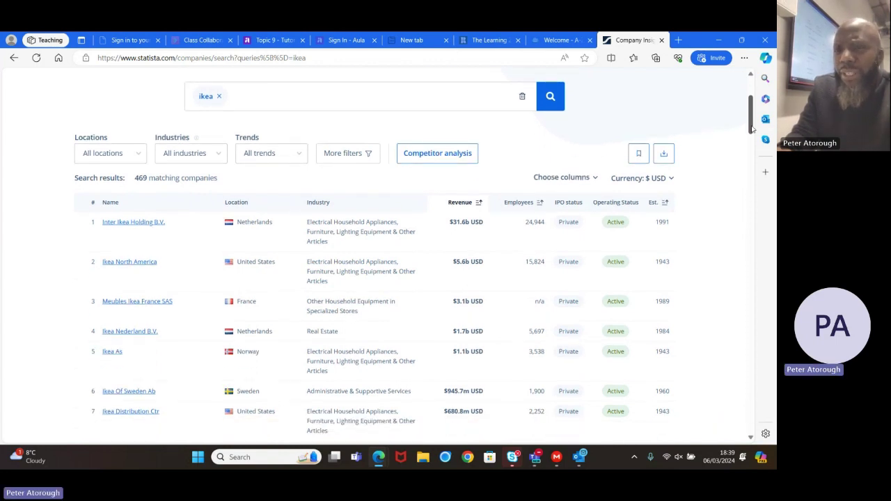